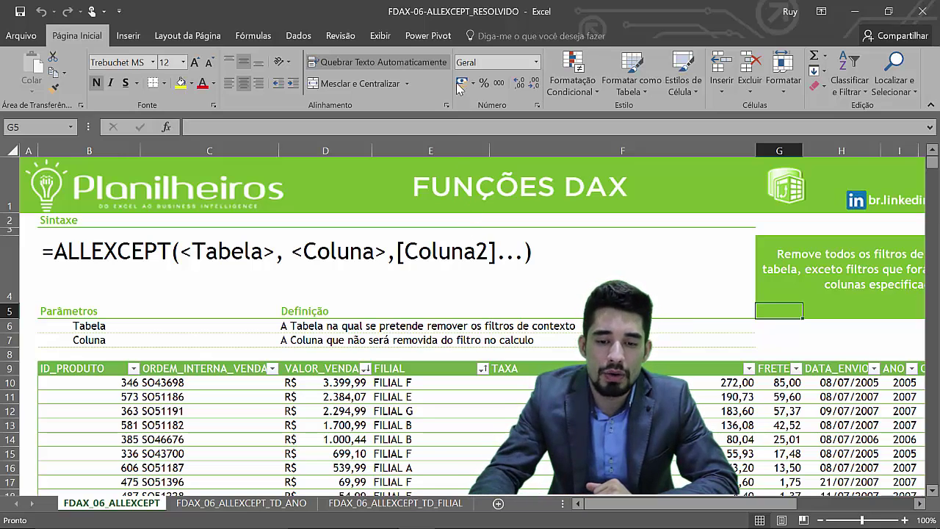
Show the Power Pivot ribbon in the FDAX-06-ALLEXCEPT_RESOLVIDO Excel workbook
click(427, 36)
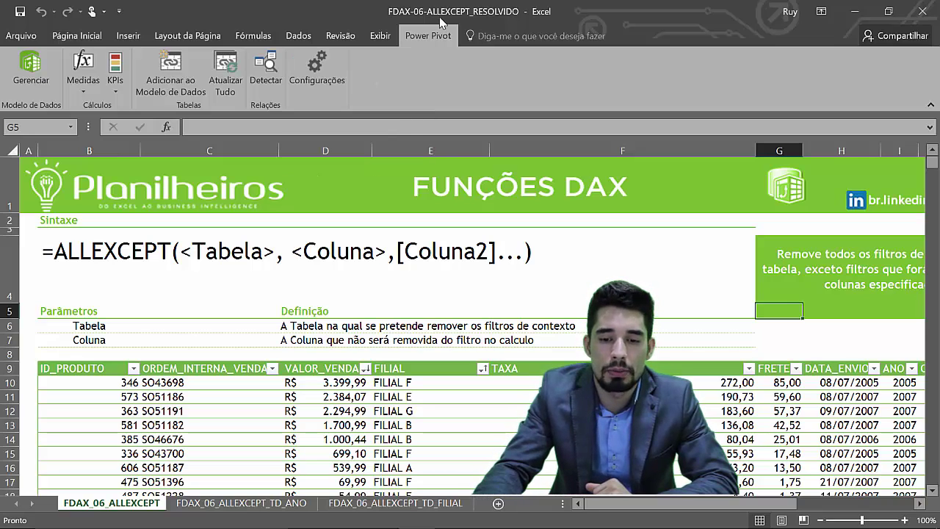
Open the data model and review the formulas of the five fDados measures
click(21, 83)
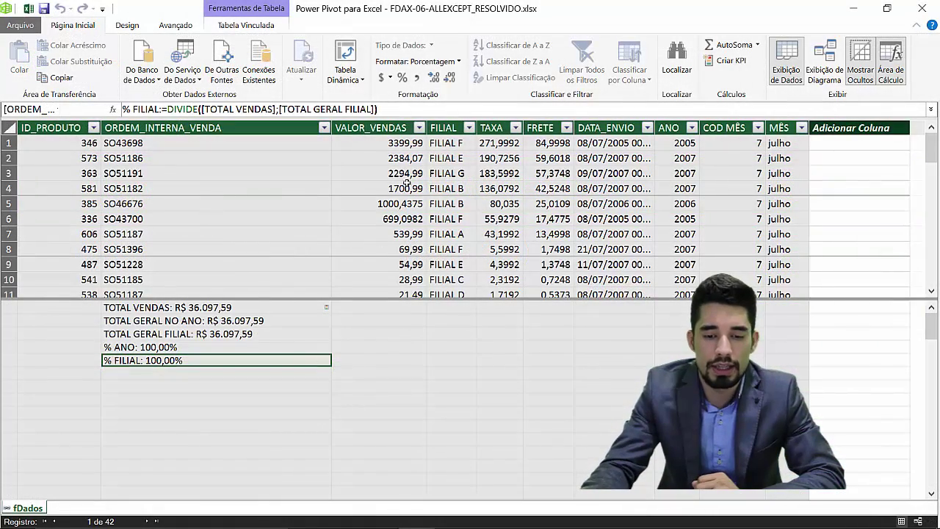
click(310, 316)
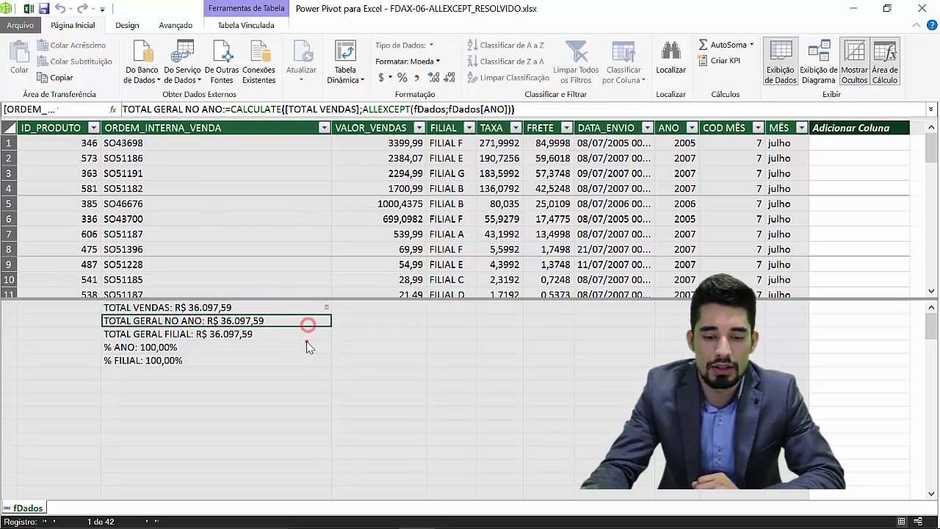
click(308, 340)
click(273, 334)
click(273, 360)
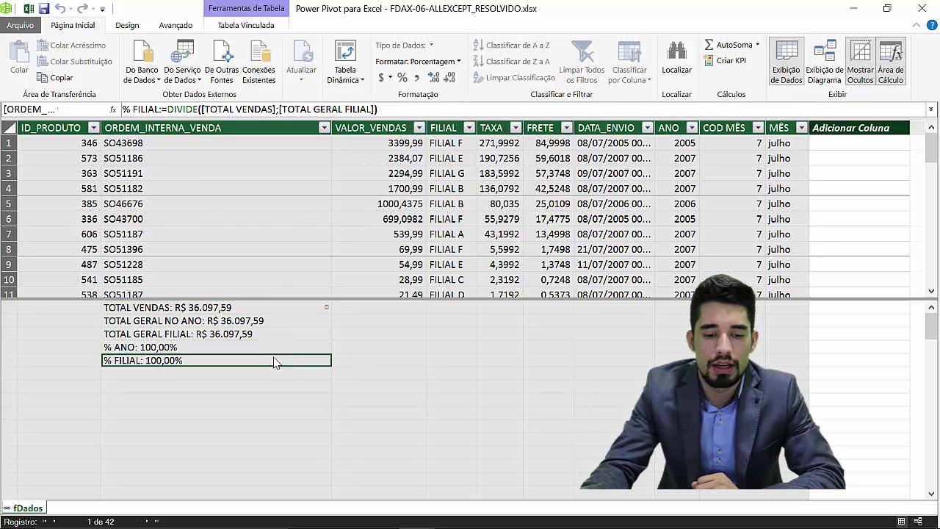
click(272, 347)
click(266, 332)
click(257, 308)
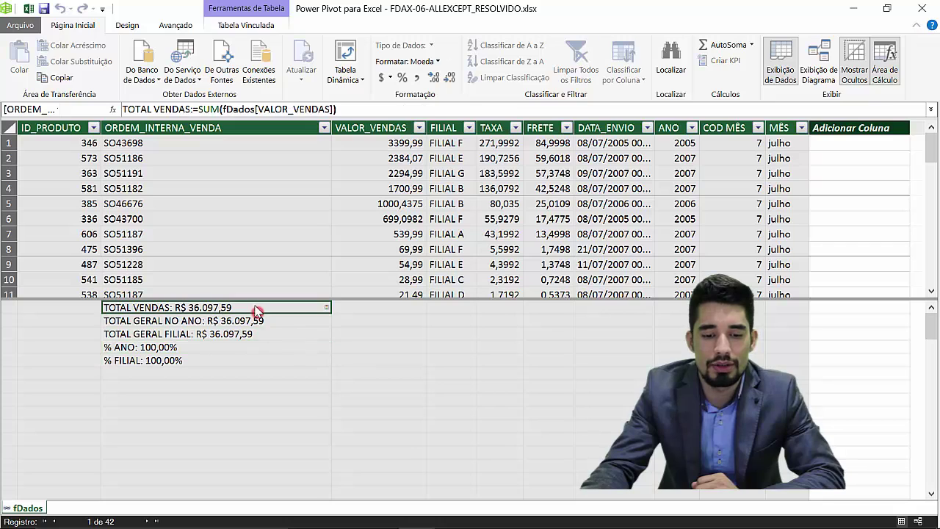
click(262, 320)
click(261, 334)
click(262, 346)
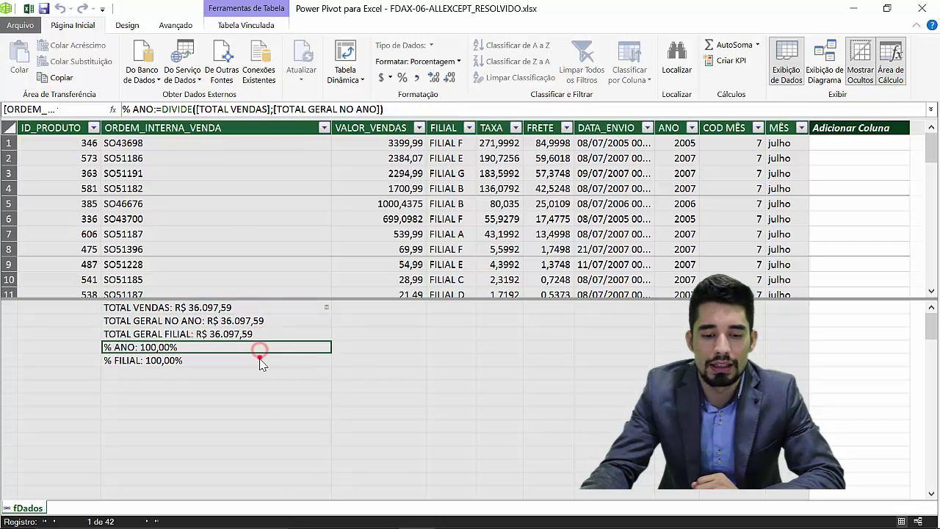
click(262, 360)
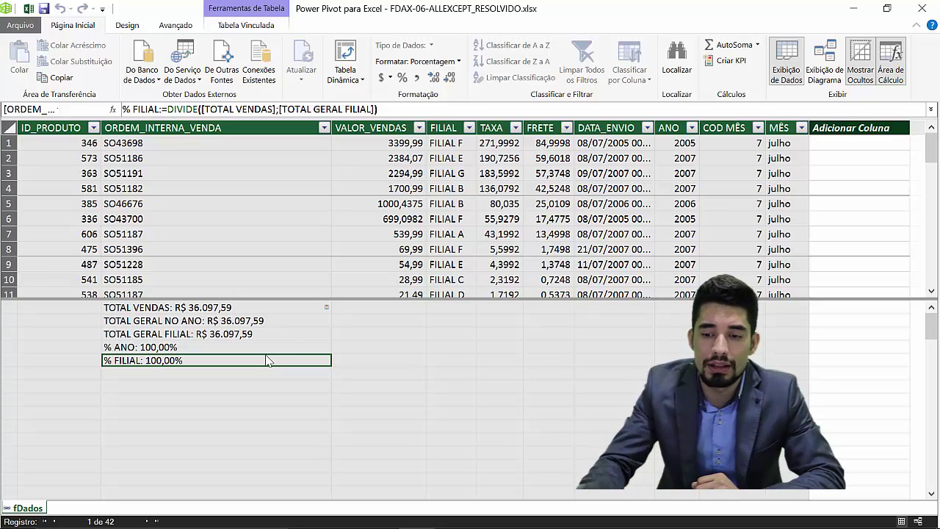
Enlarge the fDados table in Diagram View, then close the Power Pivot window
click(823, 65)
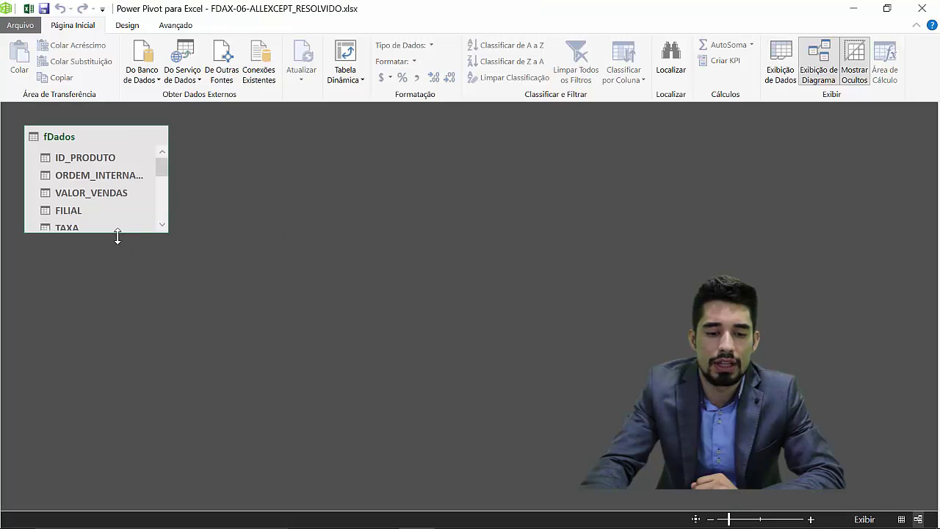
drag(108, 350, 108, 351)
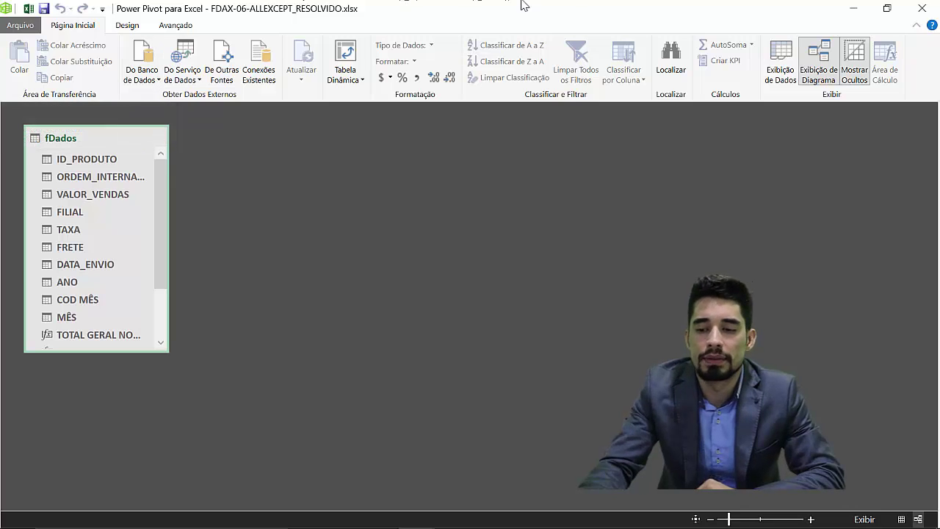
click(922, 8)
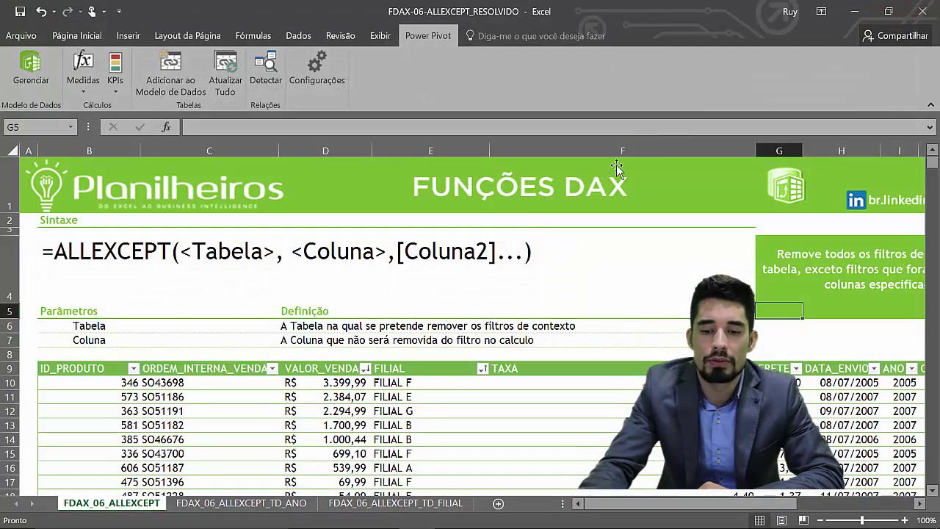
Close Excel, choosing Não Salvar to discard the workbook changes
click(923, 11)
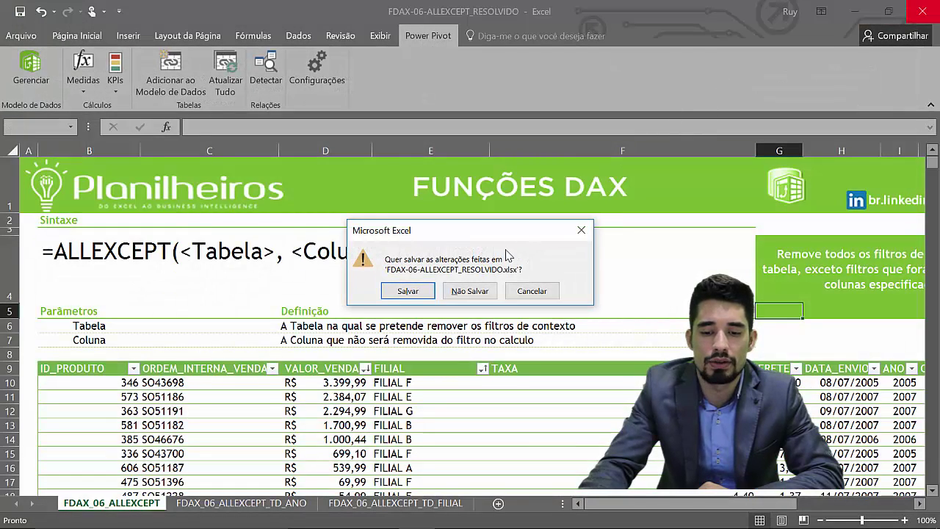
click(470, 291)
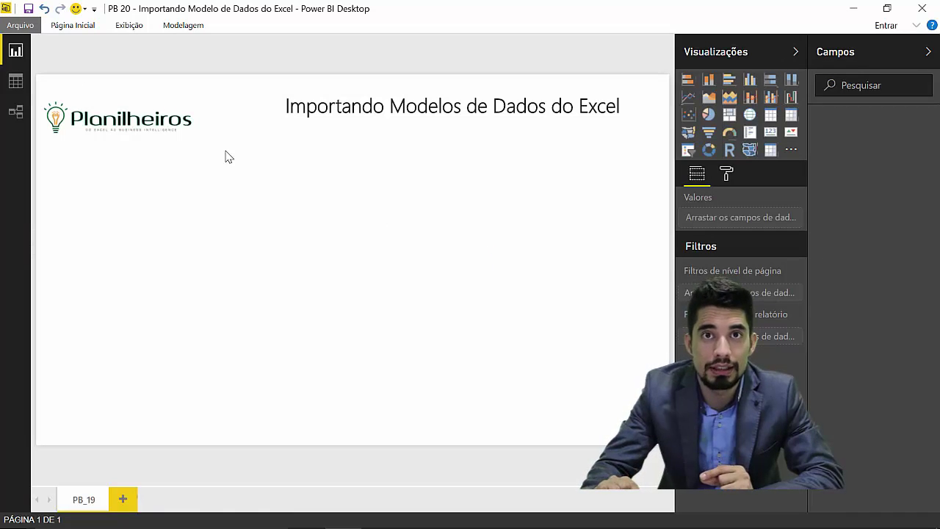
Import Excel workbook contents, selecting FDAX-06-ALLEXCEPT_RESOLVIDO from its folder
click(20, 27)
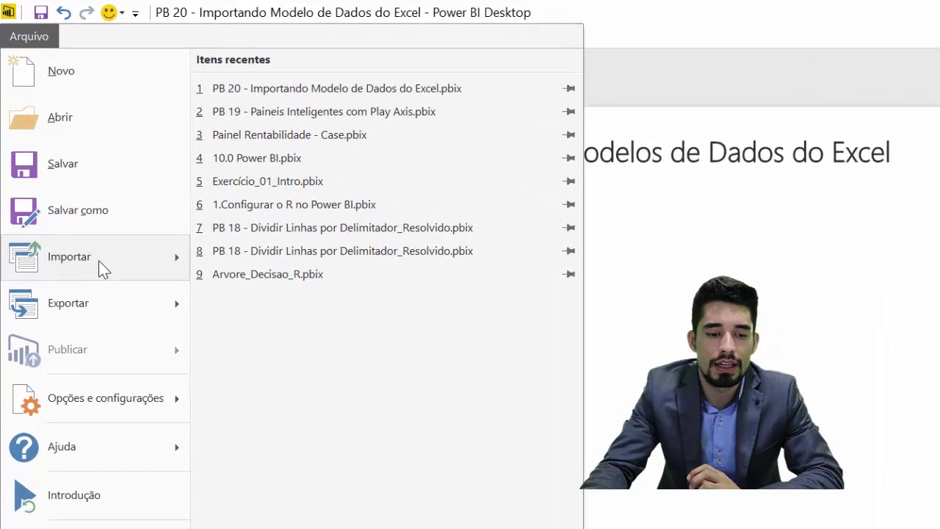
click(68, 182)
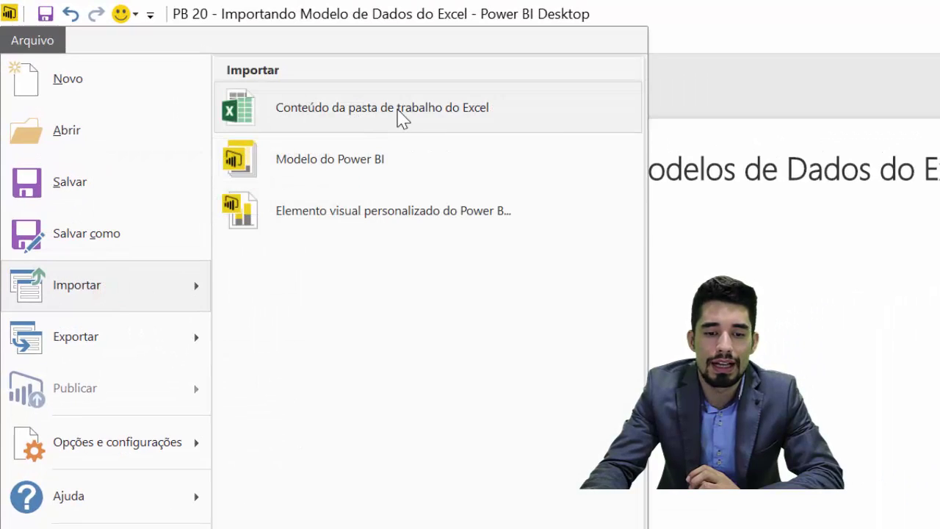
click(400, 116)
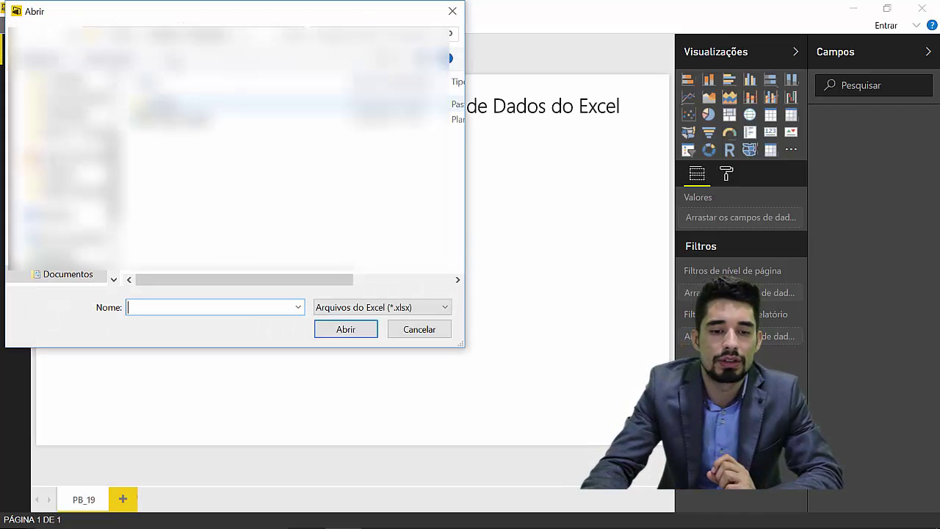
double_click(169, 105)
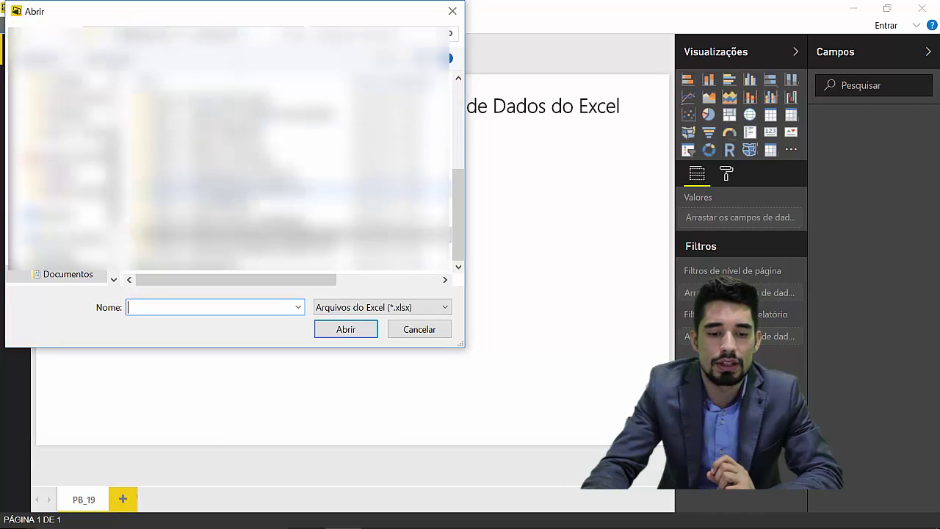
double_click(209, 233)
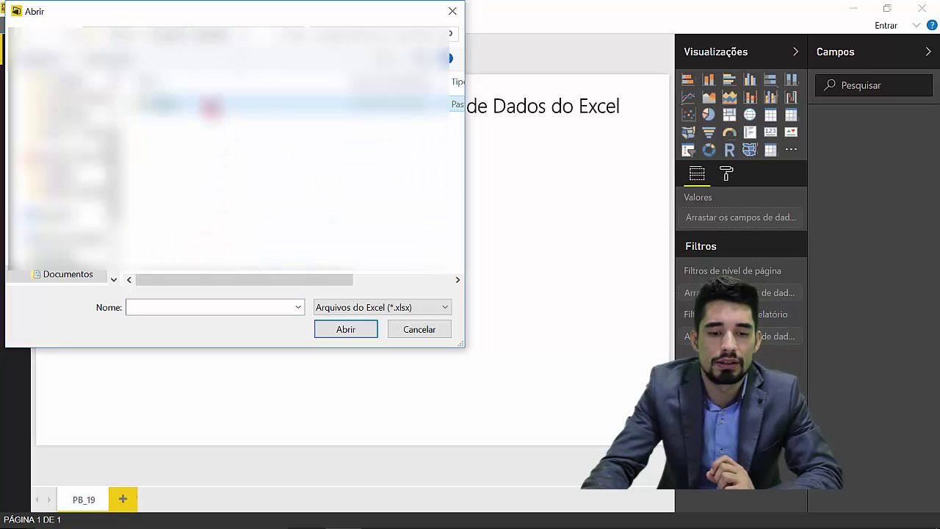
double_click(211, 107)
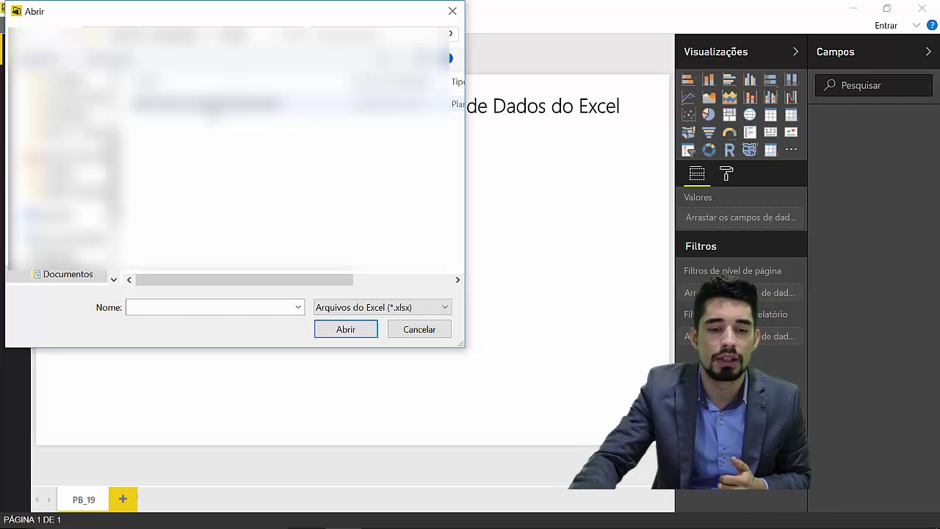
click(206, 104)
click(330, 331)
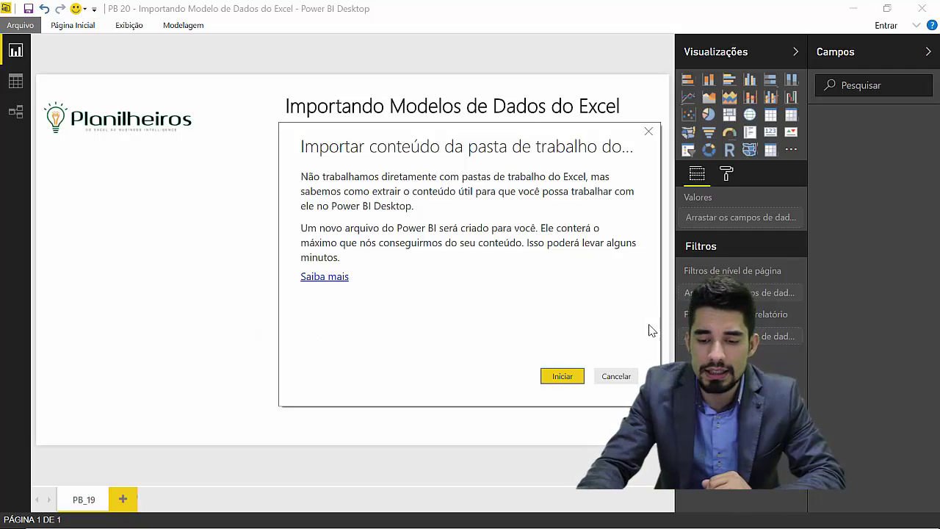
Start the import and choose Manter a conexão to keep the link to the Excel data
click(552, 376)
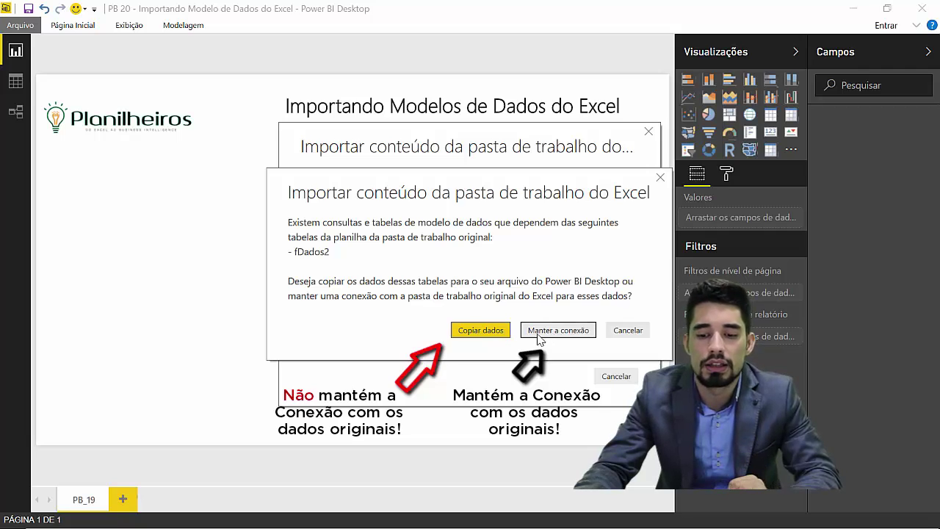
click(481, 330)
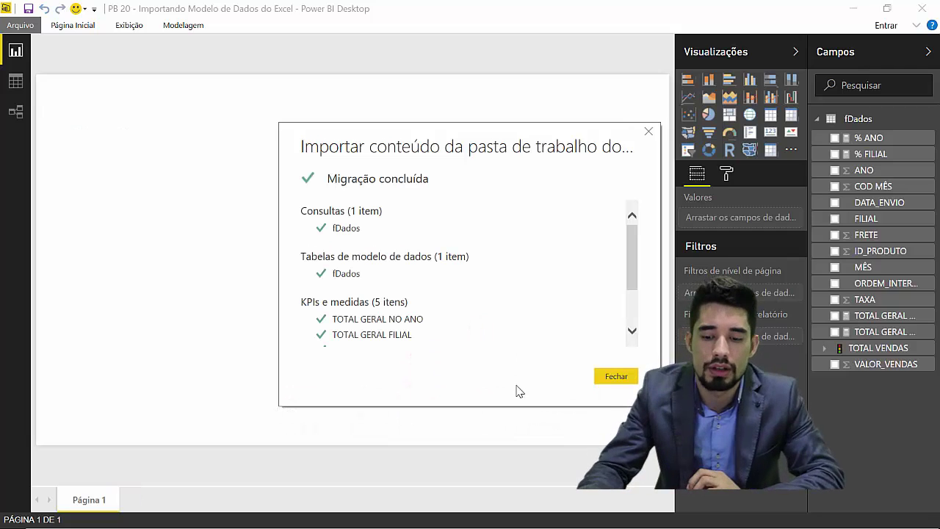
Scroll through the Migração concluída list of queries, tables and measures, then close it
scroll(519, 320, down, 1)
scroll(519, 321, down, 1)
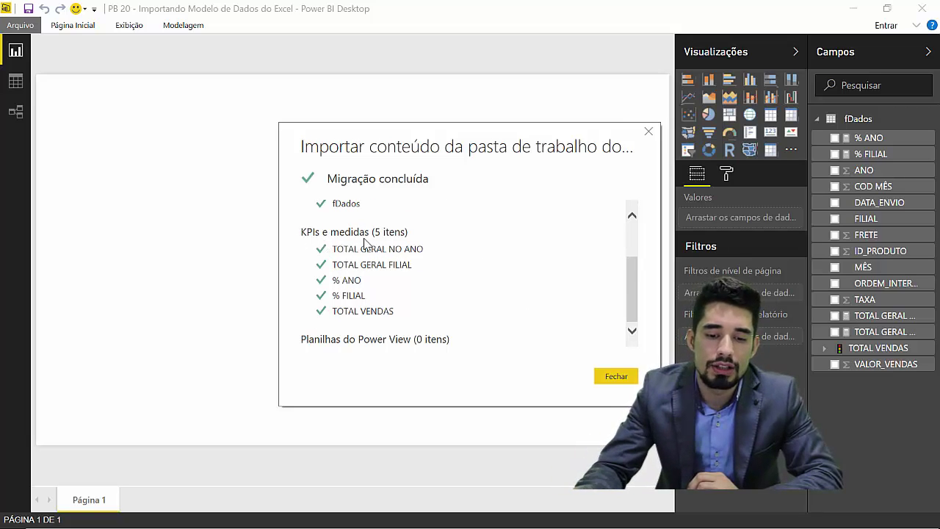
scroll(411, 294, up, 2)
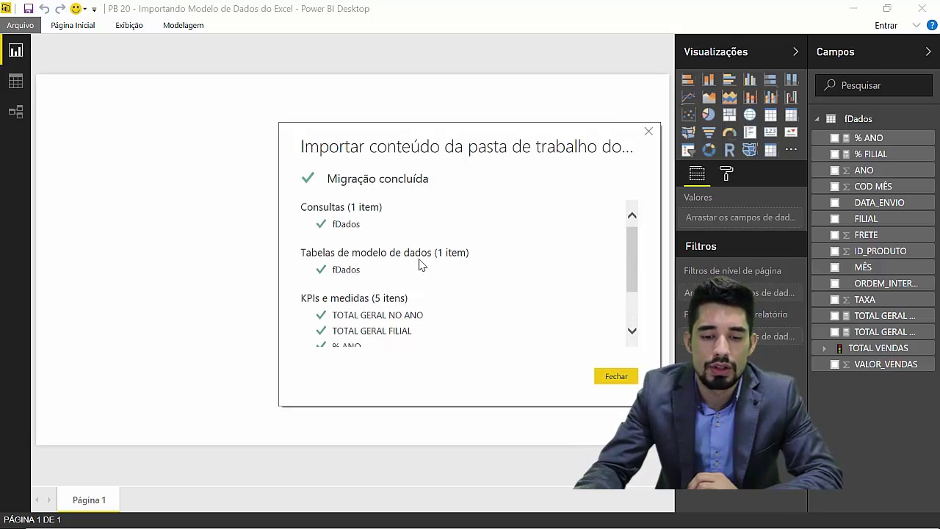
scroll(375, 277, up, 1)
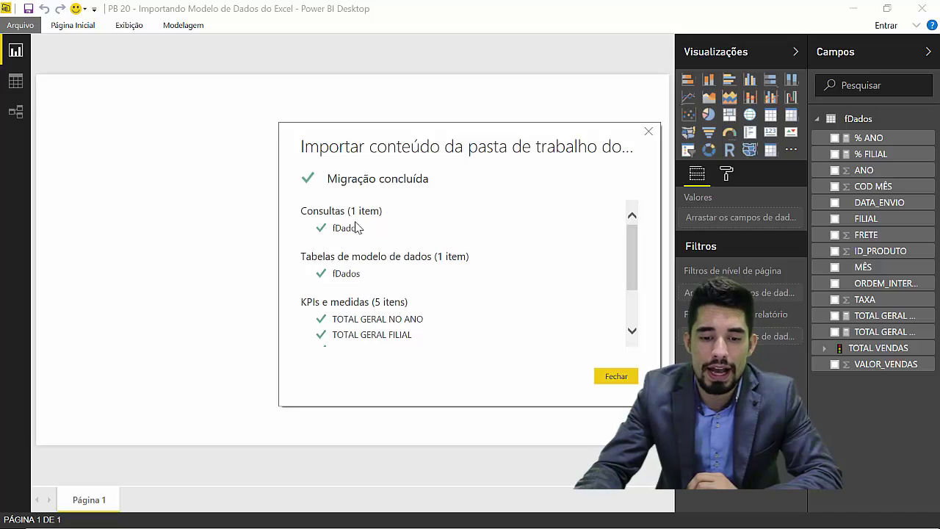
scroll(353, 273, down, 2)
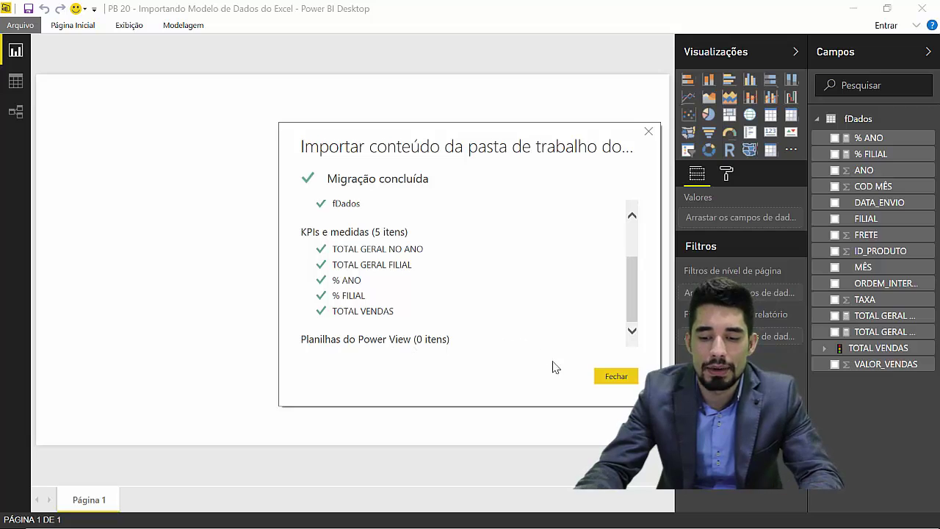
click(612, 377)
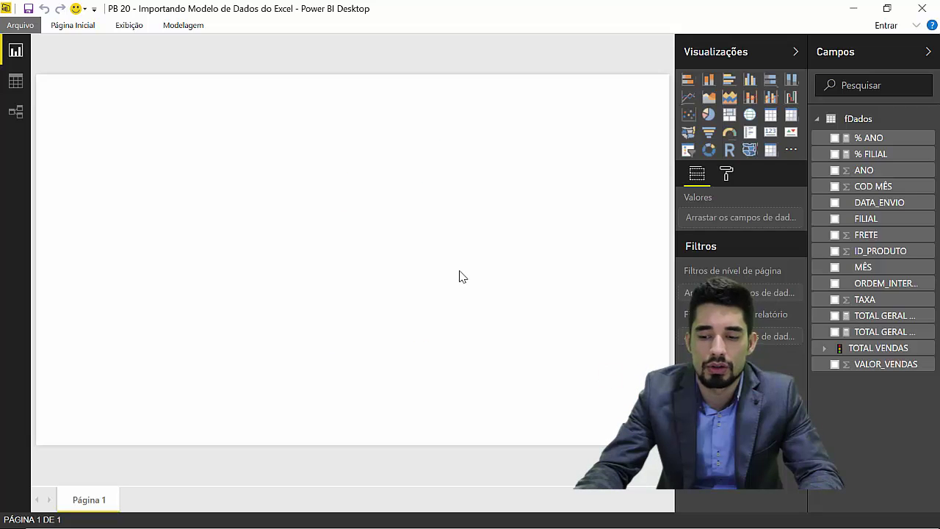
mouse_move(879, 348)
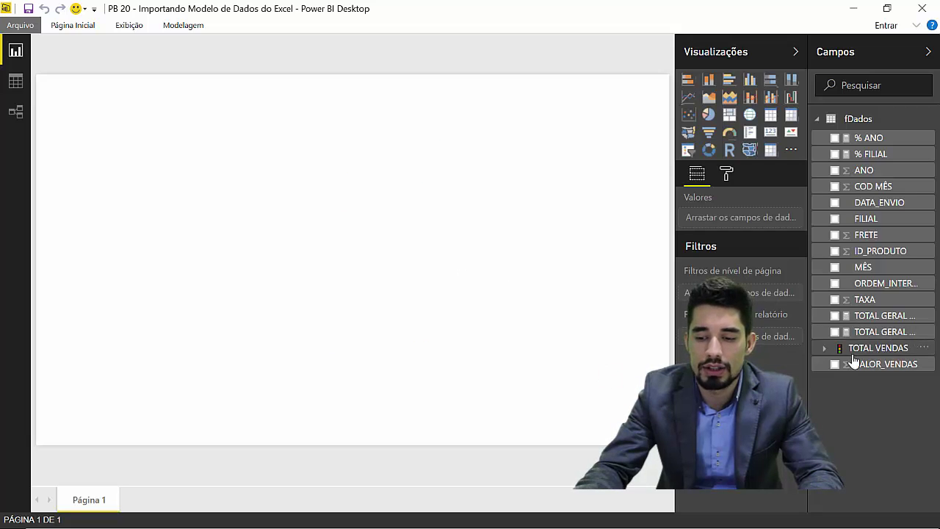
Inspect the TOTAL VENDAS KPI, then drag TOTAL GERAL FILIAL onto the canvas as a column chart
click(848, 350)
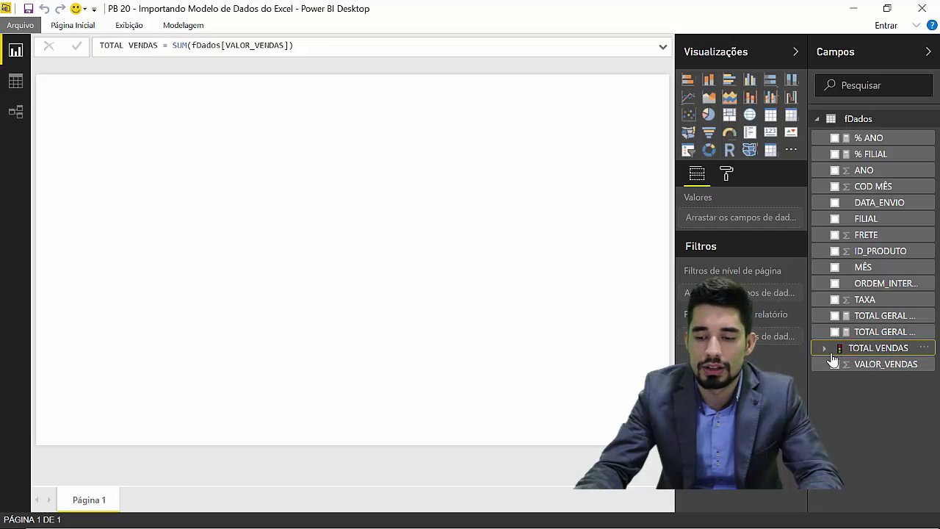
click(861, 350)
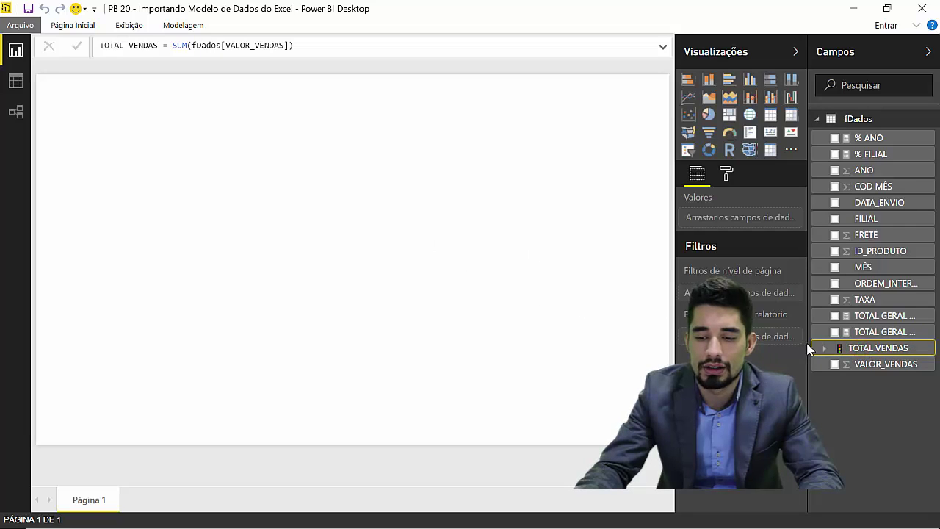
mouse_move(879, 348)
click(826, 349)
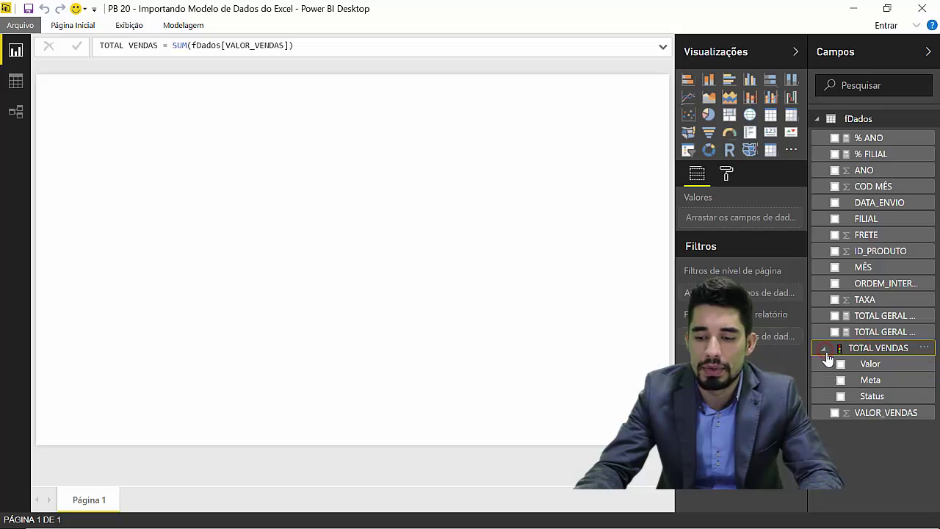
click(824, 349)
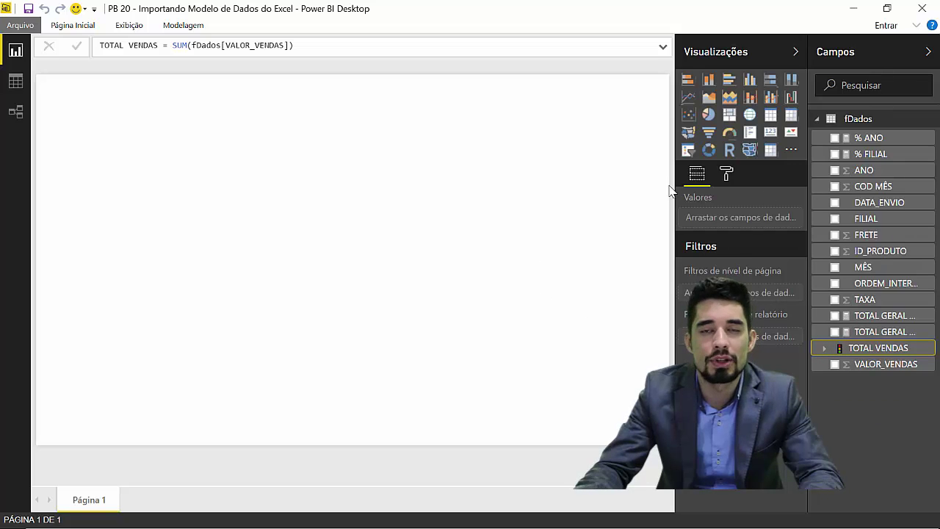
drag(881, 316, 489, 204)
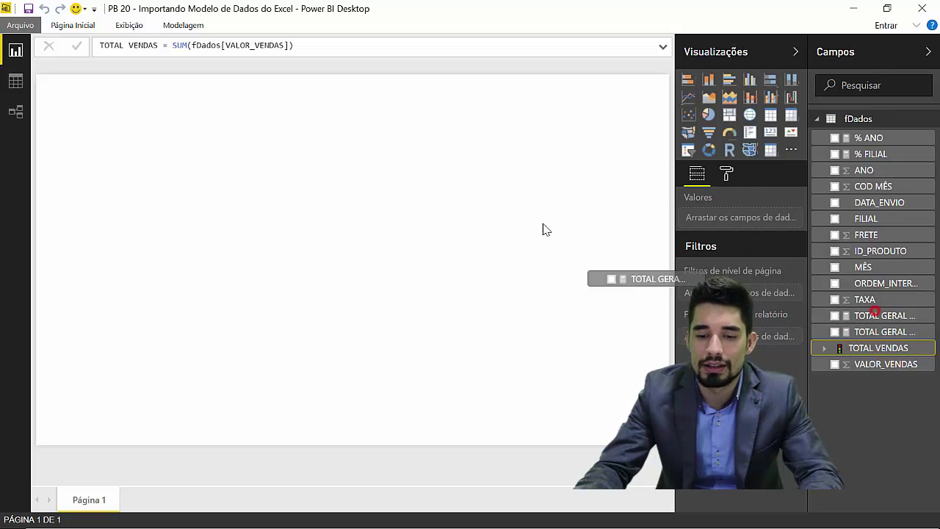
click(397, 142)
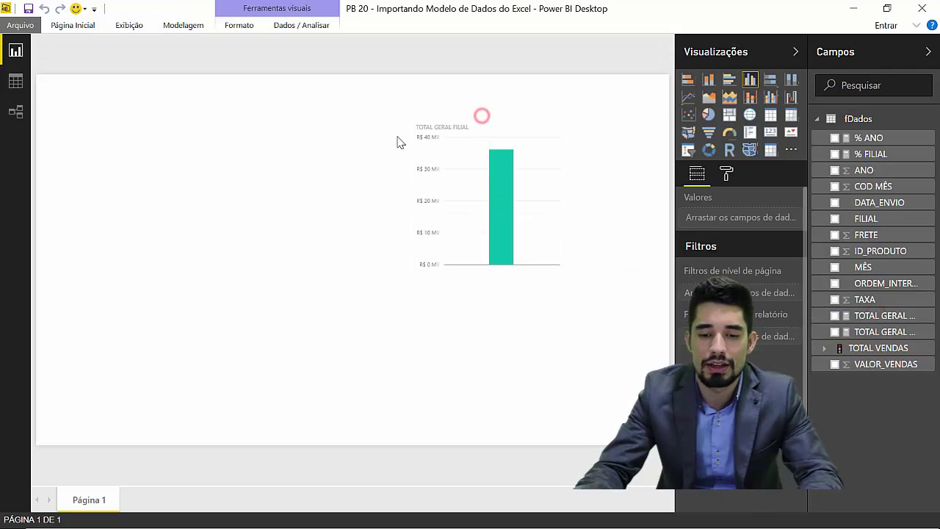